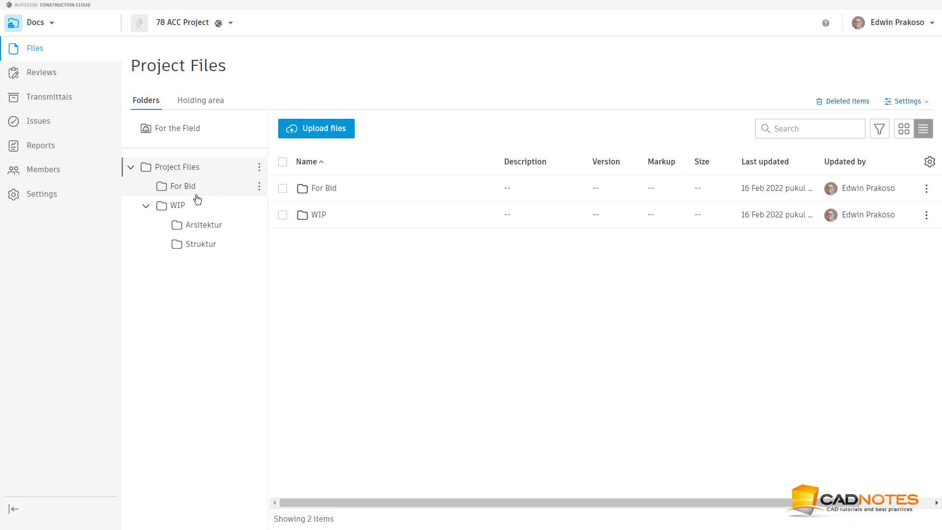
# - Add a subfolder named "For Construction" under Project Files
pyautogui.click(259, 169)
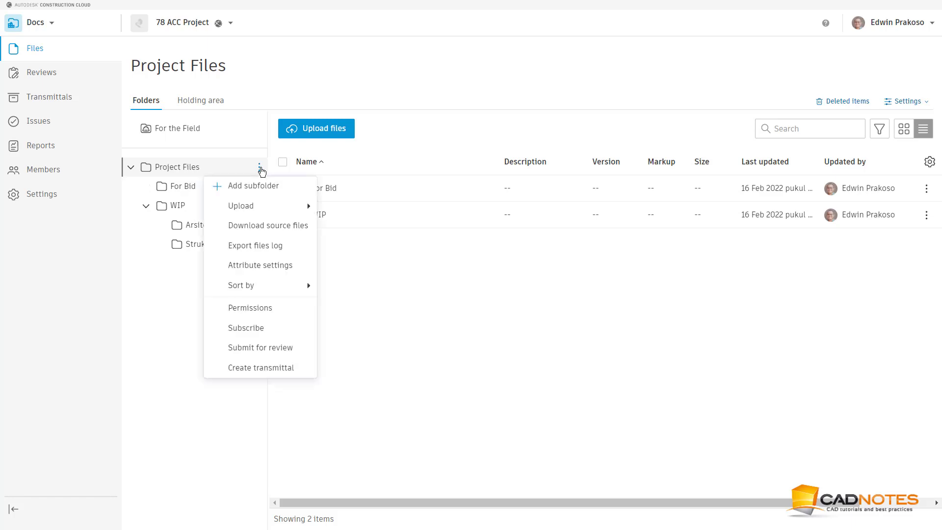
pyautogui.click(260, 184)
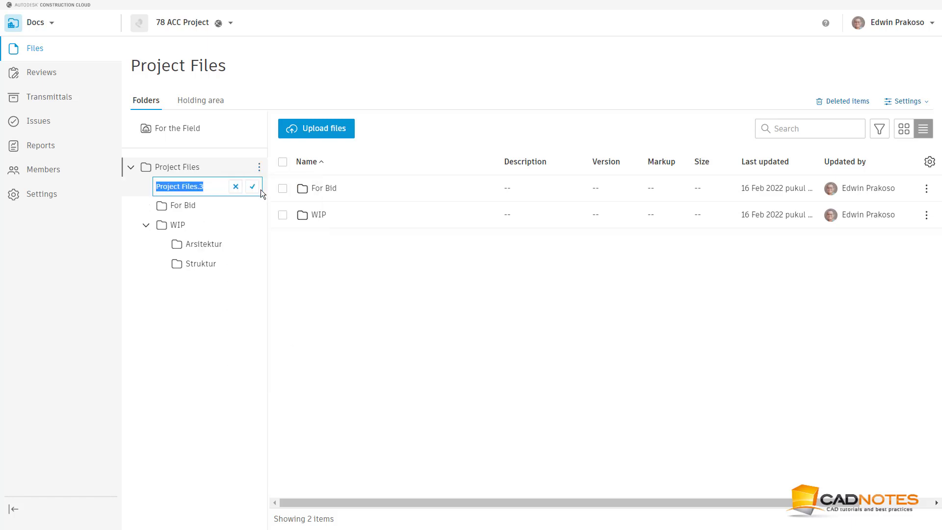
pyautogui.write('For Construction')
pyautogui.press('Return')
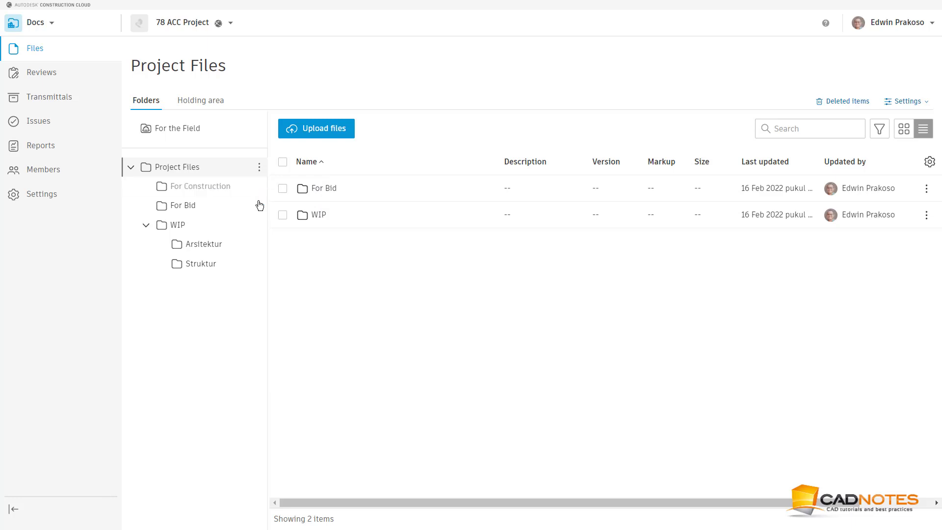
# - Add a subfolder named "MEP" inside the WIP folder
pyautogui.click(259, 227)
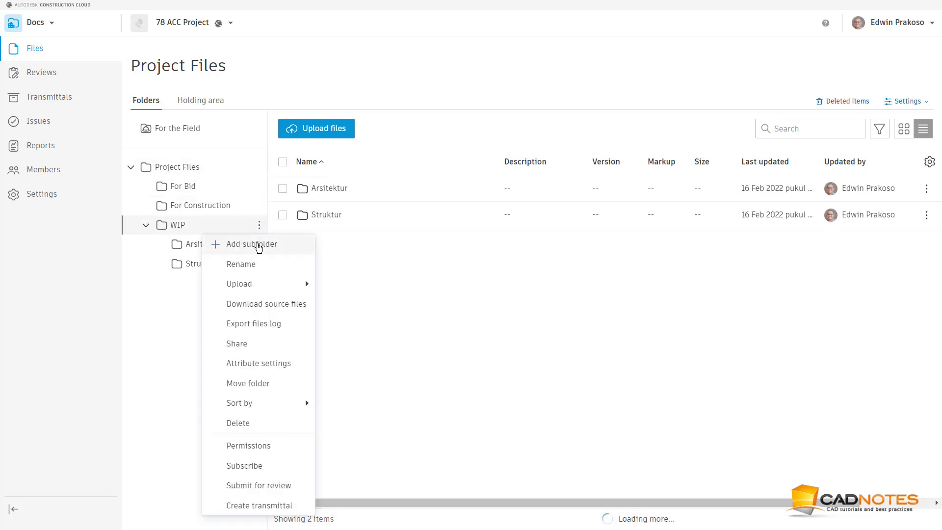
pyautogui.click(256, 244)
pyautogui.write('MEP')
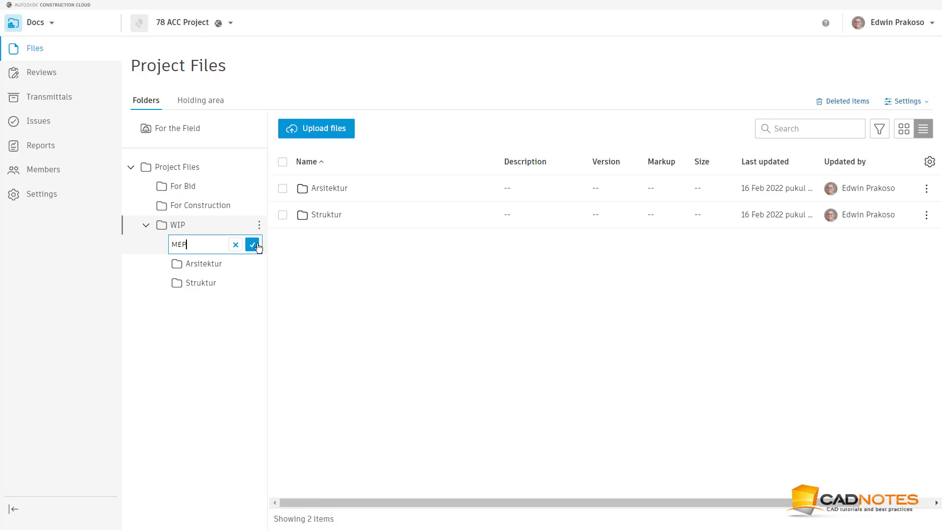
pyautogui.click(253, 245)
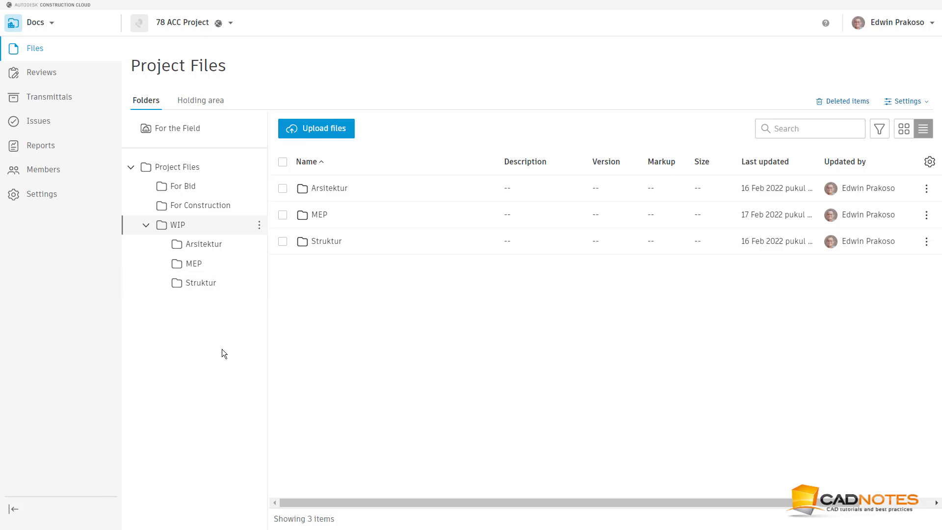
# - Start a new permission entry for the Arsitektur folder and choose the company Architecture Ltd. as its recipient
pyautogui.click(235, 247)
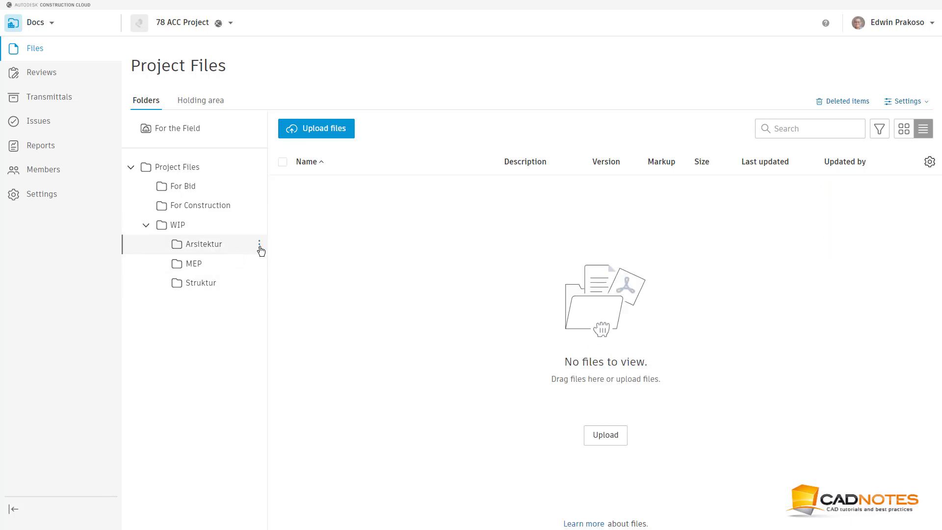
pyautogui.click(259, 245)
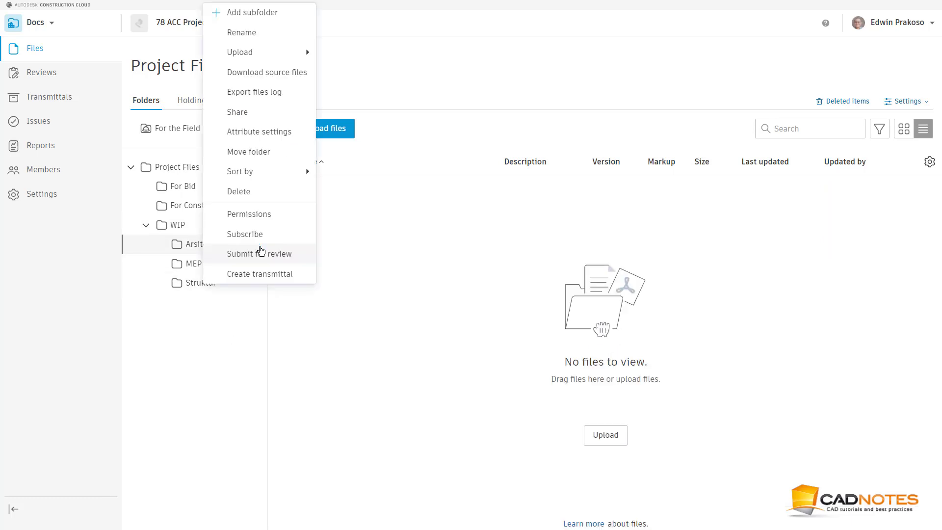
pyautogui.click(262, 214)
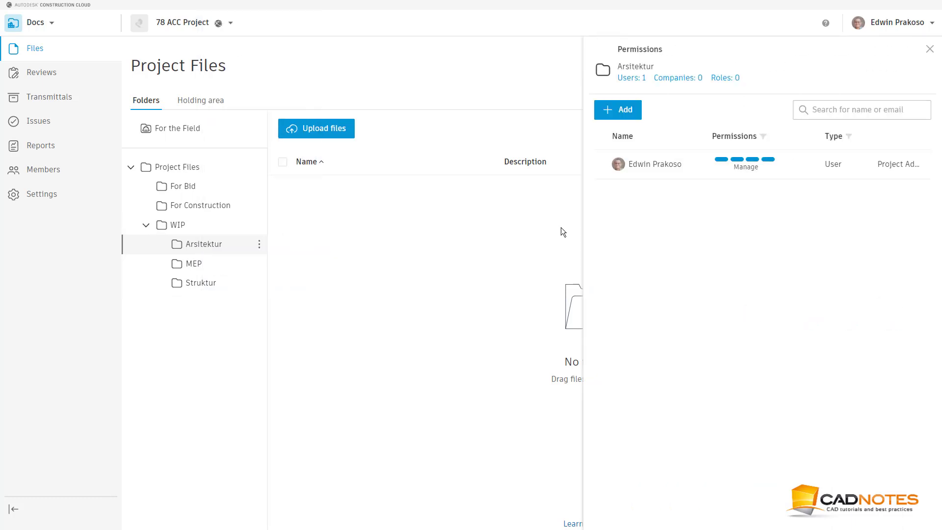
pyautogui.click(634, 117)
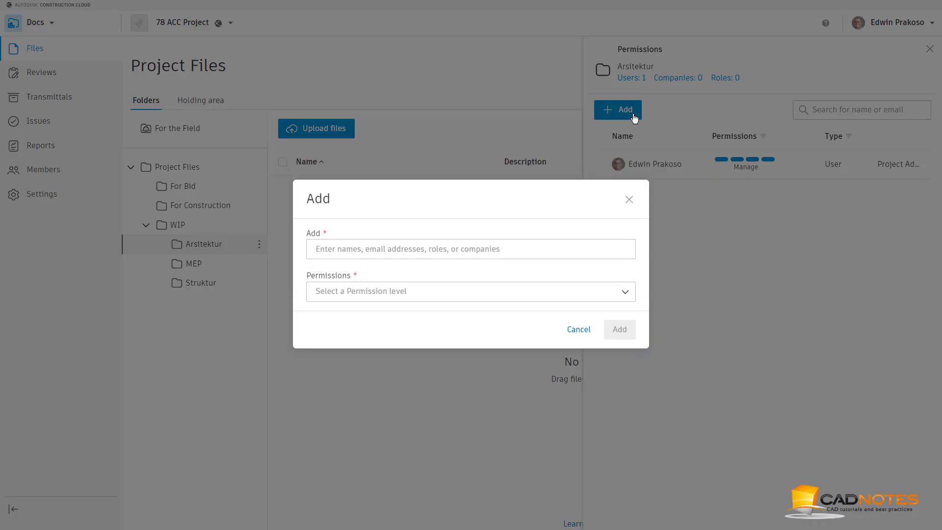
pyautogui.click(532, 253)
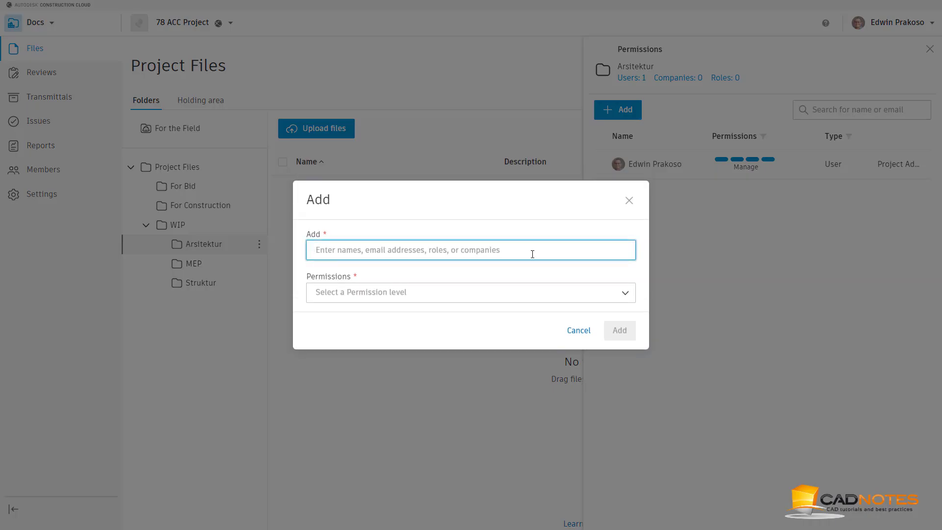
pyautogui.write('jess')
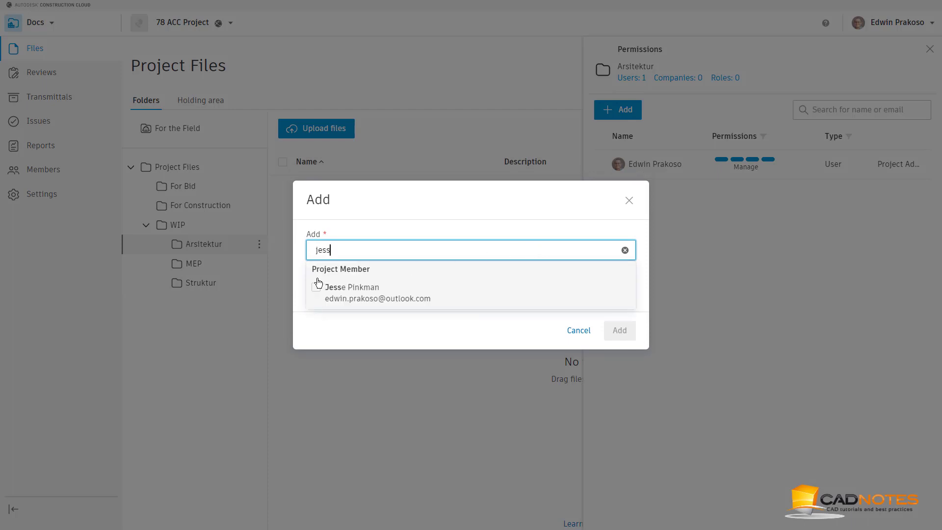
pyautogui.moveTo(361, 252); pyautogui.dragTo(261, 255)
pyautogui.write('arch')
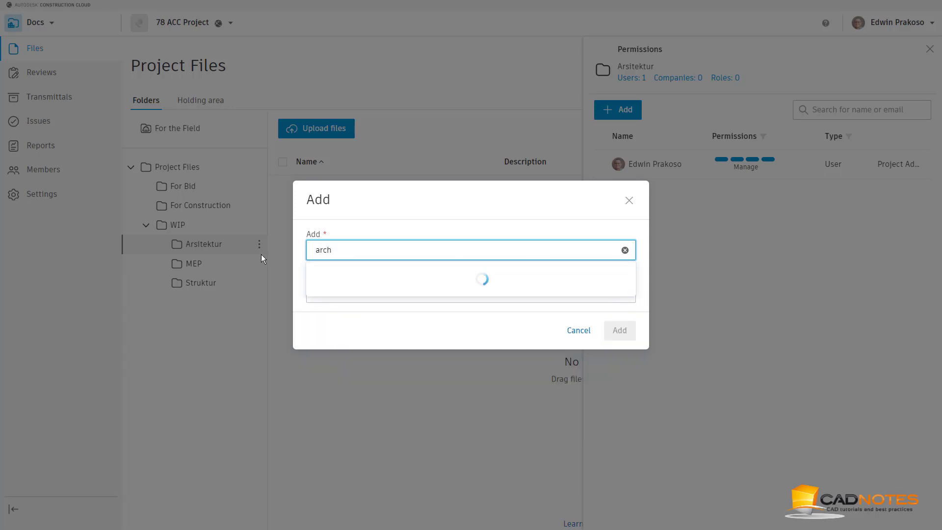
pyautogui.click(316, 288)
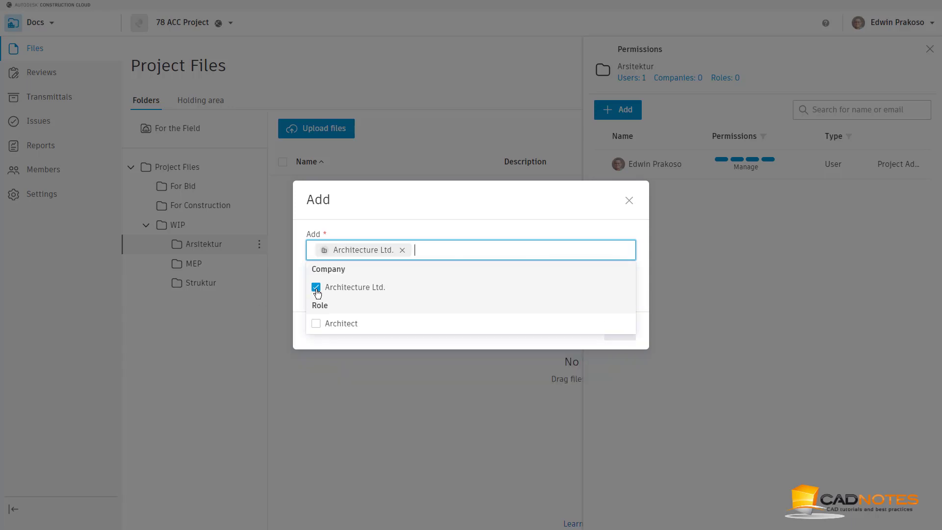
pyautogui.click(381, 217)
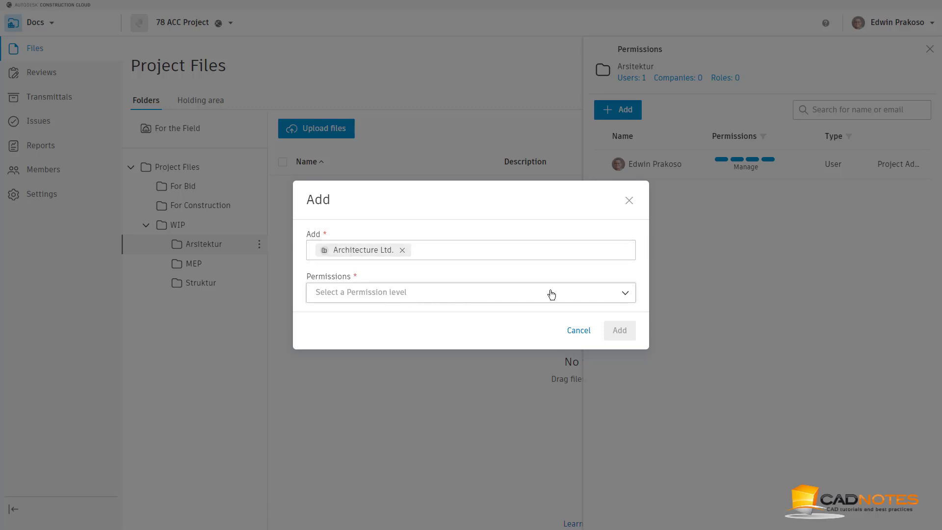
# - Grant Architecture Ltd. the Create level that includes view, download, publish markups and upload, and add the entry
pyautogui.click(536, 295)
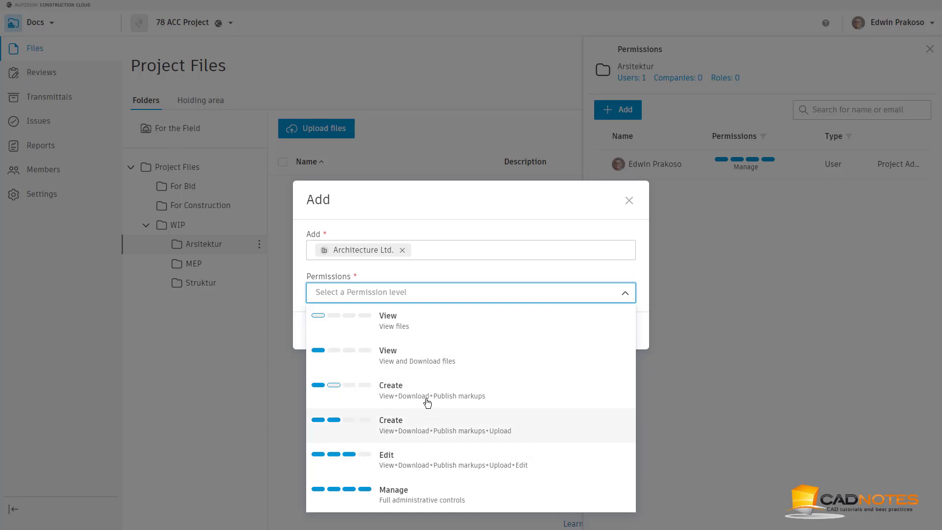
pyautogui.click(426, 426)
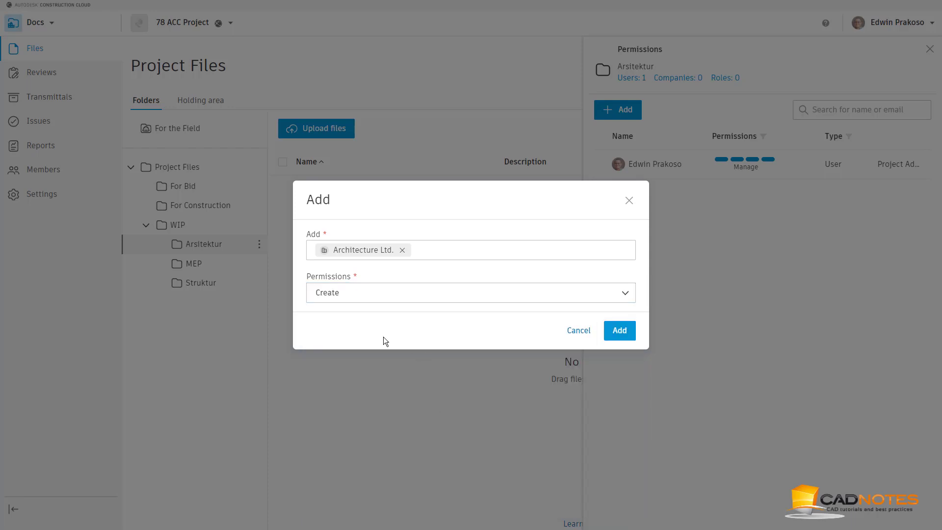
pyautogui.click(619, 332)
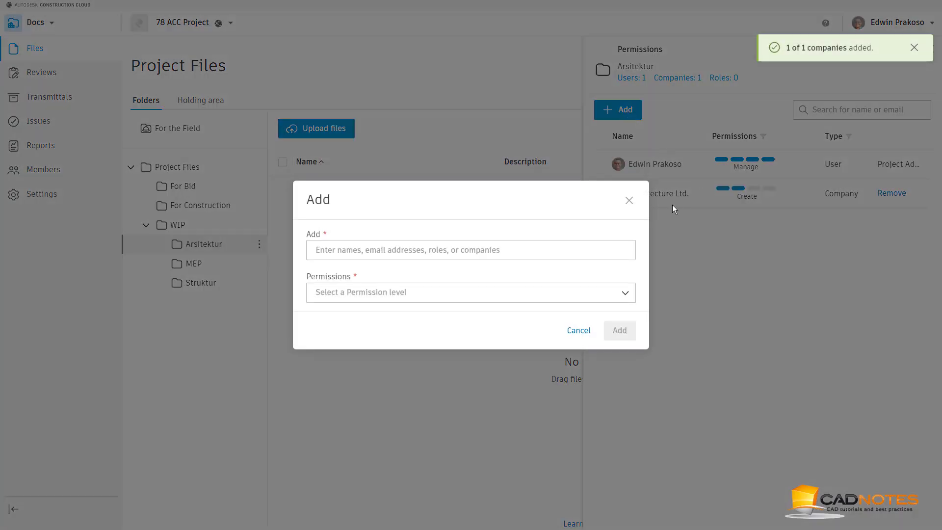
# - Add the individual project member to the Arsitektur folder with the Edit permission level and close the folder's permissions
pyautogui.click(536, 251)
pyautogui.write('jesse')
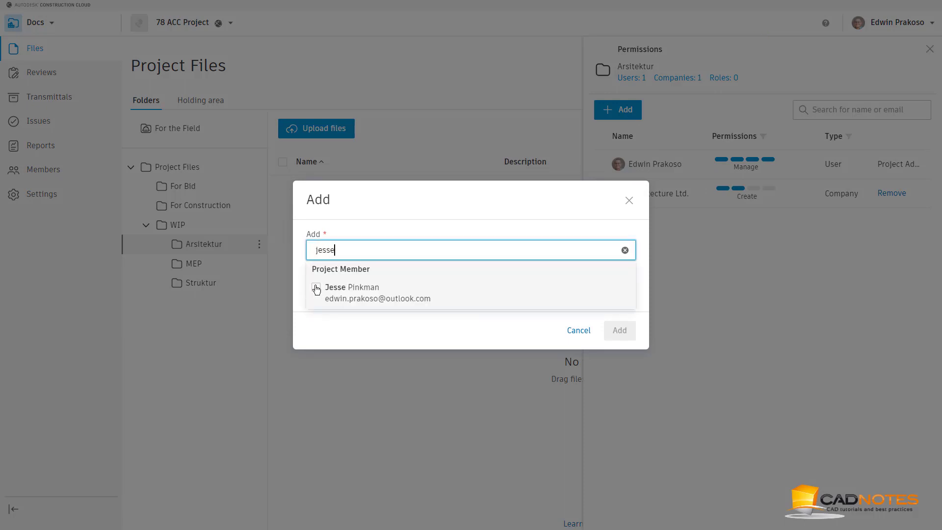
pyautogui.click(316, 289)
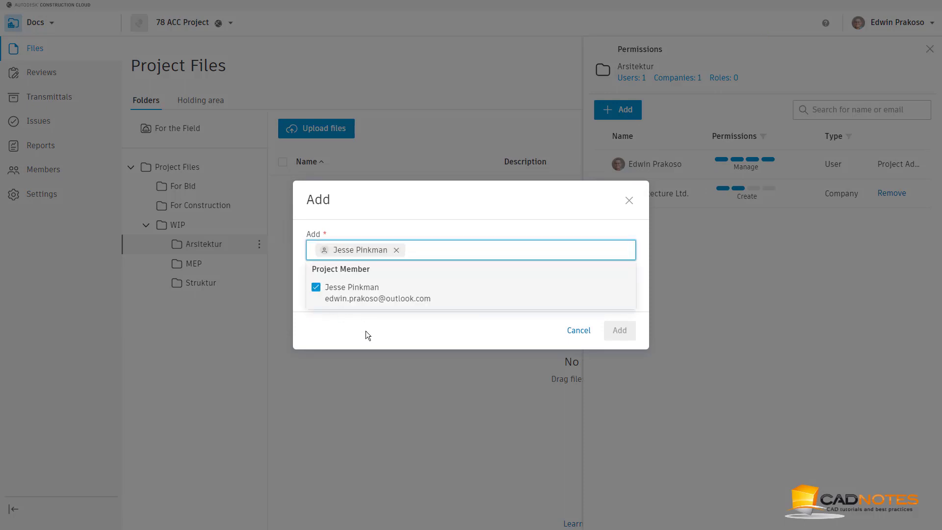
pyautogui.click(366, 331)
pyautogui.click(399, 294)
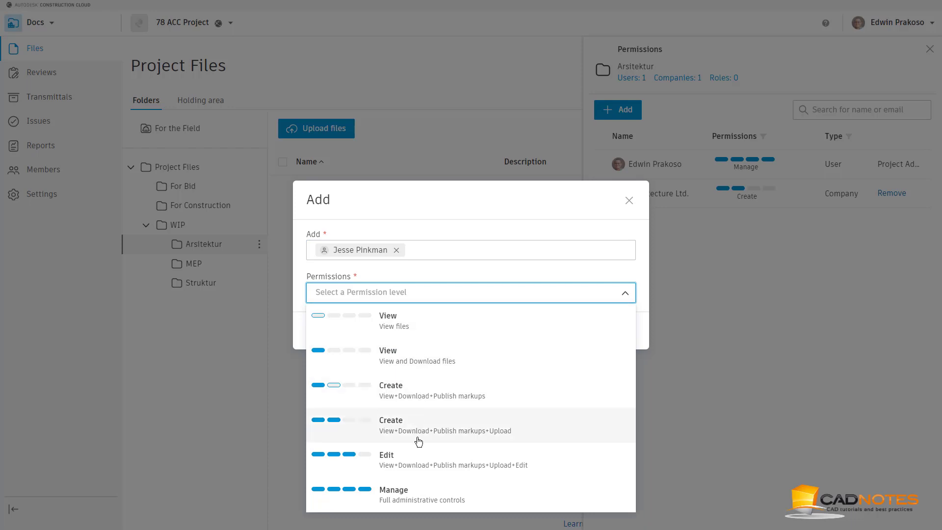
pyautogui.click(417, 458)
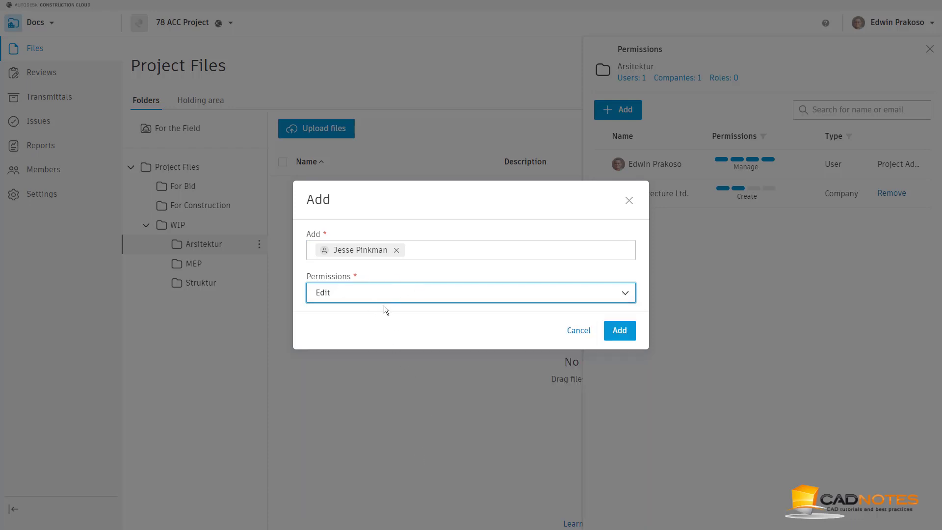
pyautogui.click(619, 331)
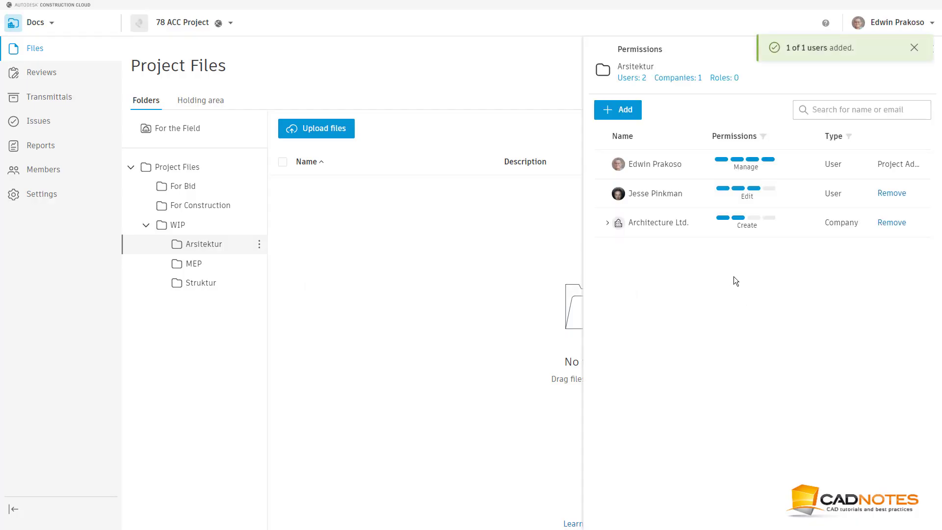
pyautogui.click(914, 49)
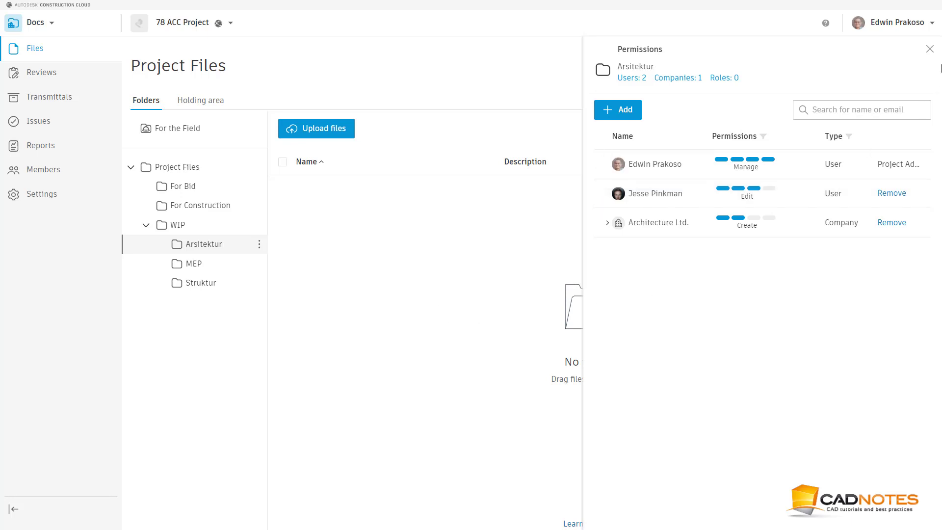
pyautogui.click(929, 49)
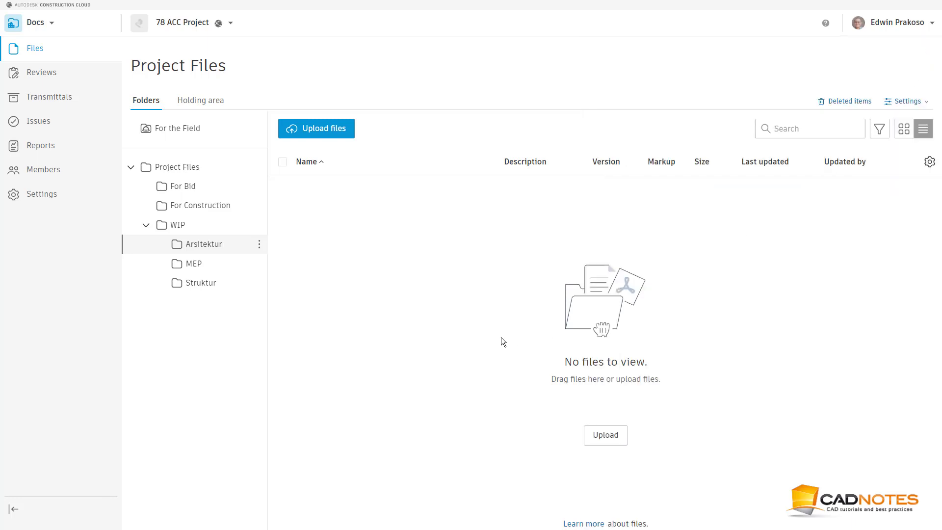